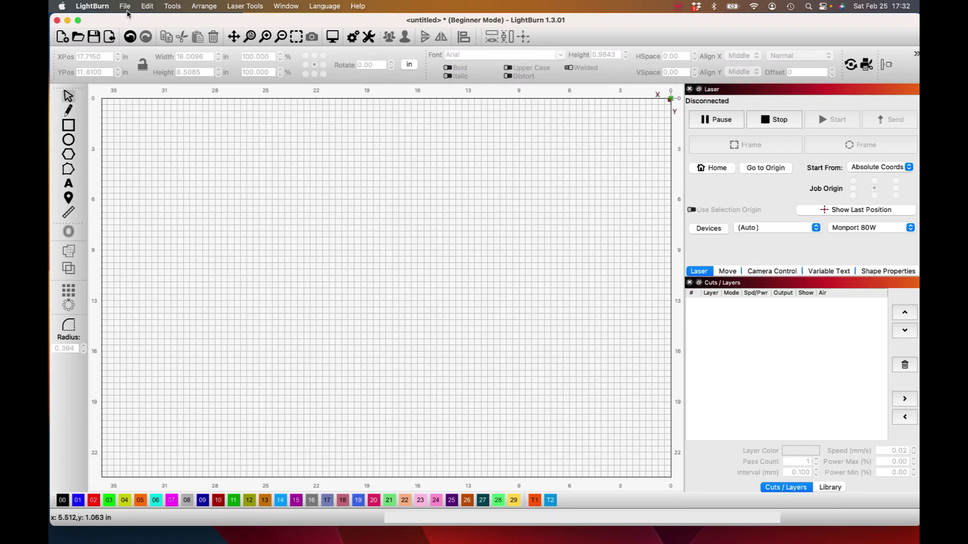
Import the Felicity 2023 sign SVG and set its width to 23.5 in.
{"action": "left_click", "coordinate": [125, 6]}
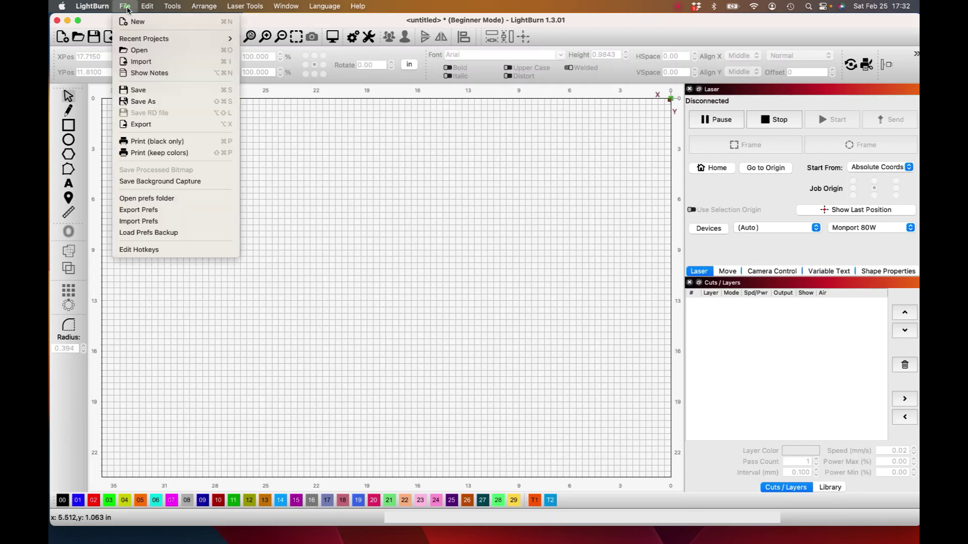
{"action": "left_click", "coordinate": [144, 61]}
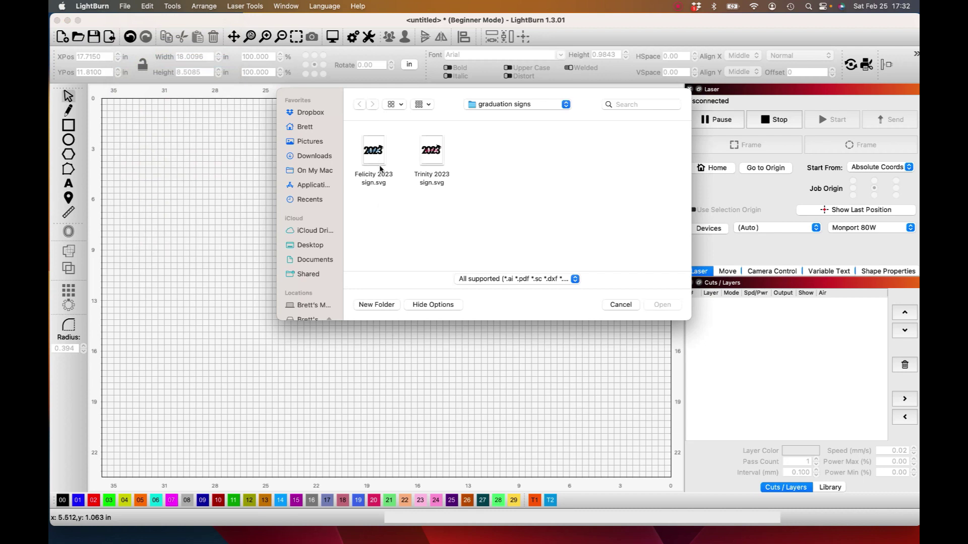
{"action": "left_click", "coordinate": [383, 163]}
{"action": "left_click", "coordinate": [650, 304]}
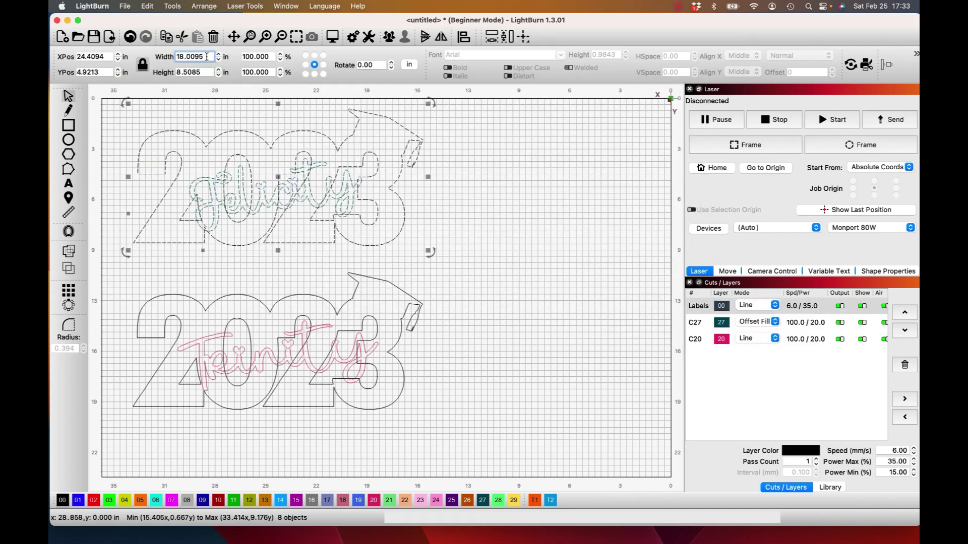
{"action": "double_click", "coordinate": [189, 56]}
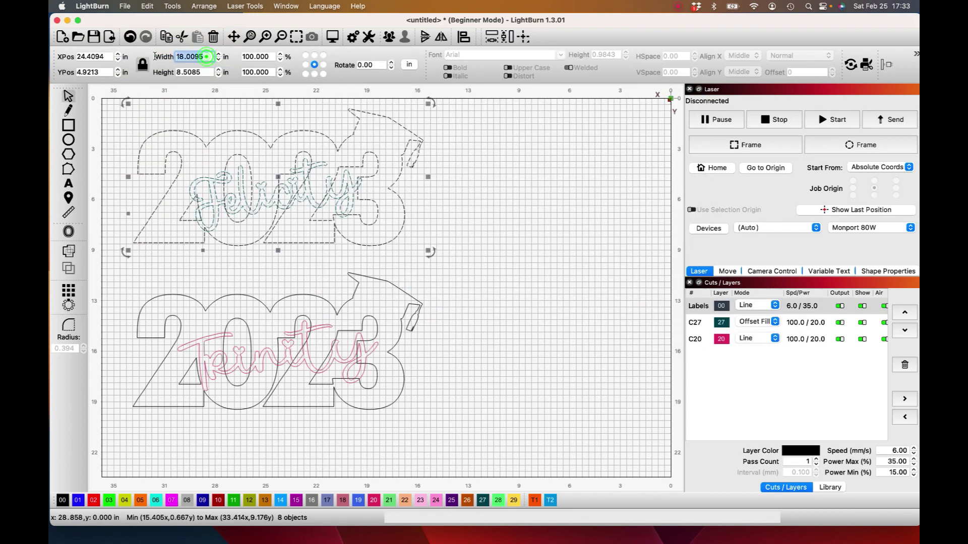
{"action": "type", "text": "23.5"}
{"action": "key", "text": "Tab"}
Select the whole Trinity 2023 design and set its width to 23.5 in.
{"action": "left_click", "coordinate": [421, 437]}
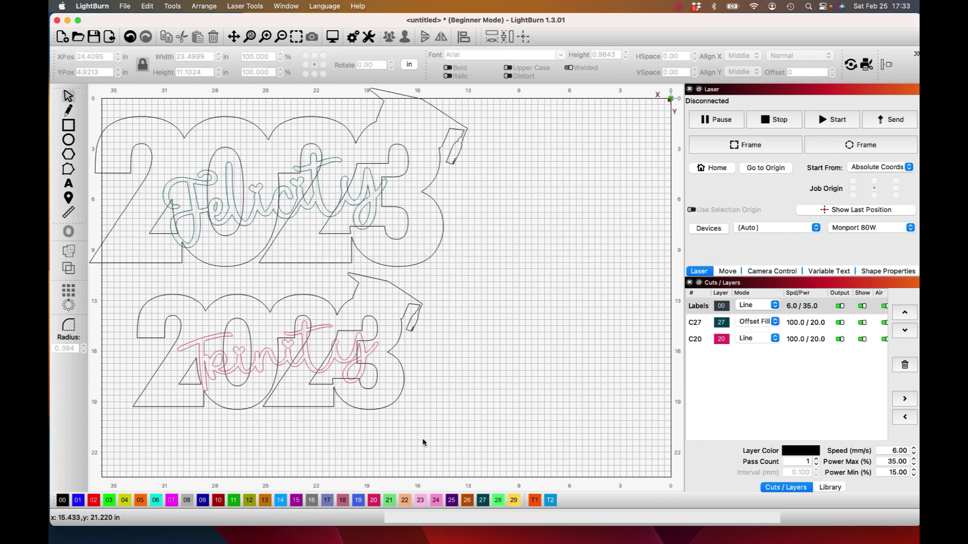
{"action": "left_click_drag", "start_coordinate": [423, 439], "coordinate": [146, 290]}
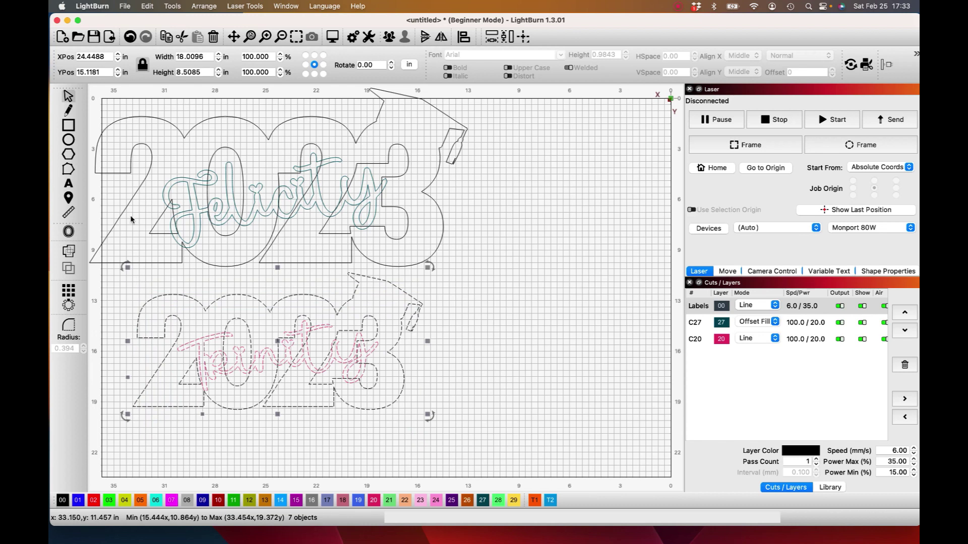
{"action": "left_click", "coordinate": [202, 57]}
{"action": "type", "text": "23.5"}
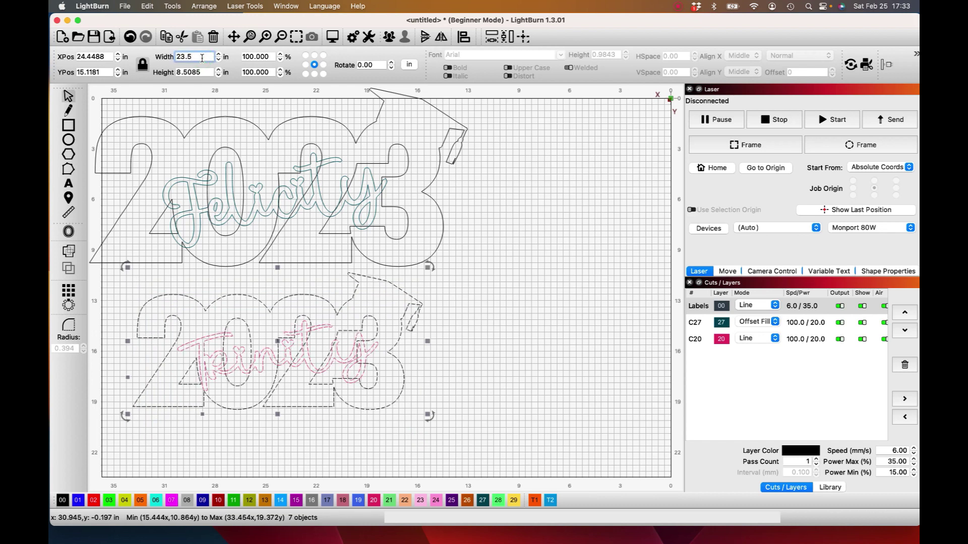
{"action": "key", "text": "Return"}
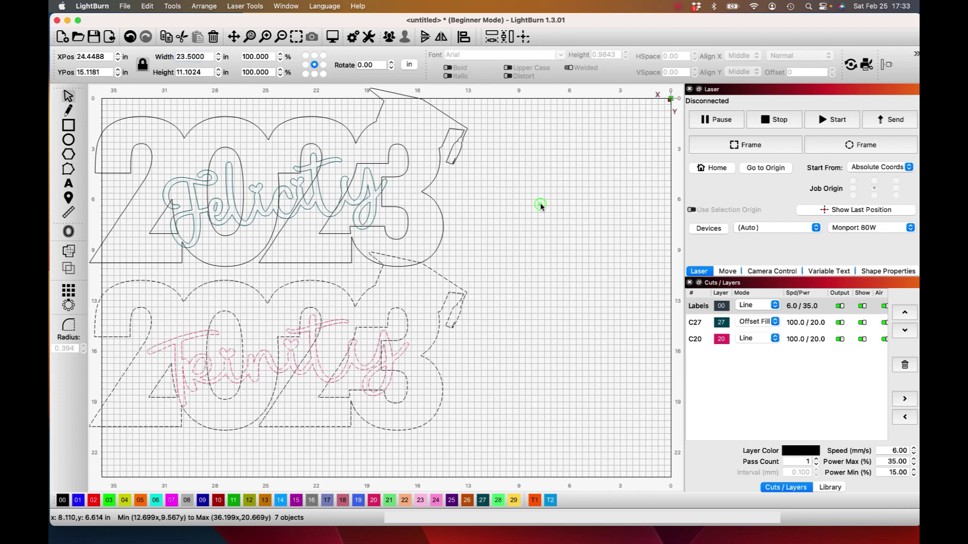
Drag the pink Trinity and teal Felicity name scripts past the work area's right edge.
{"action": "left_click", "coordinate": [541, 204]}
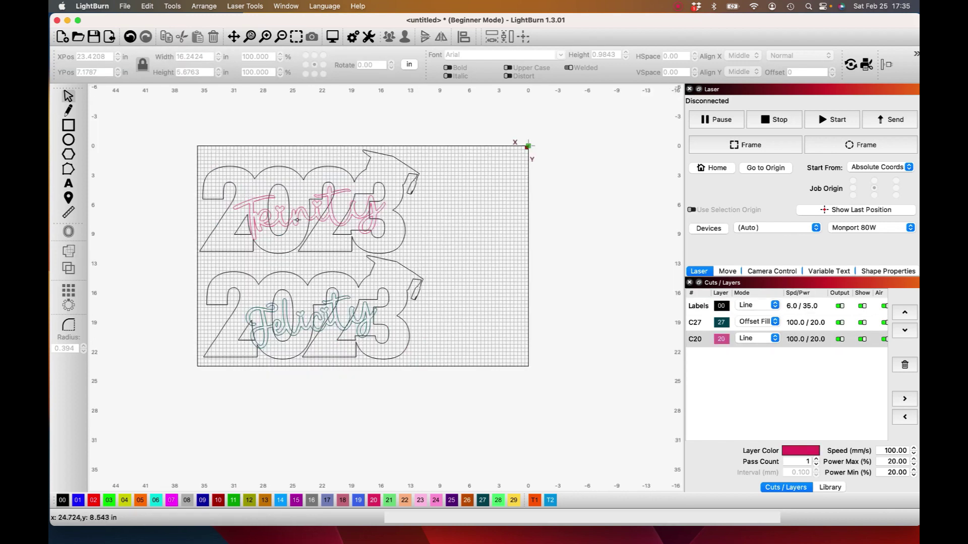
{"action": "left_click", "coordinate": [297, 220]}
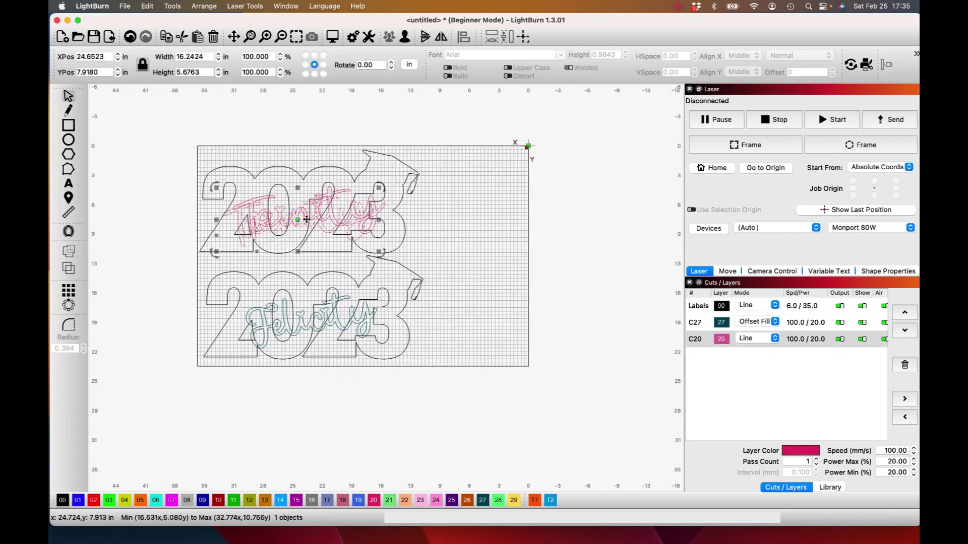
{"action": "left_click_drag", "start_coordinate": [307, 219], "coordinate": [540, 192]}
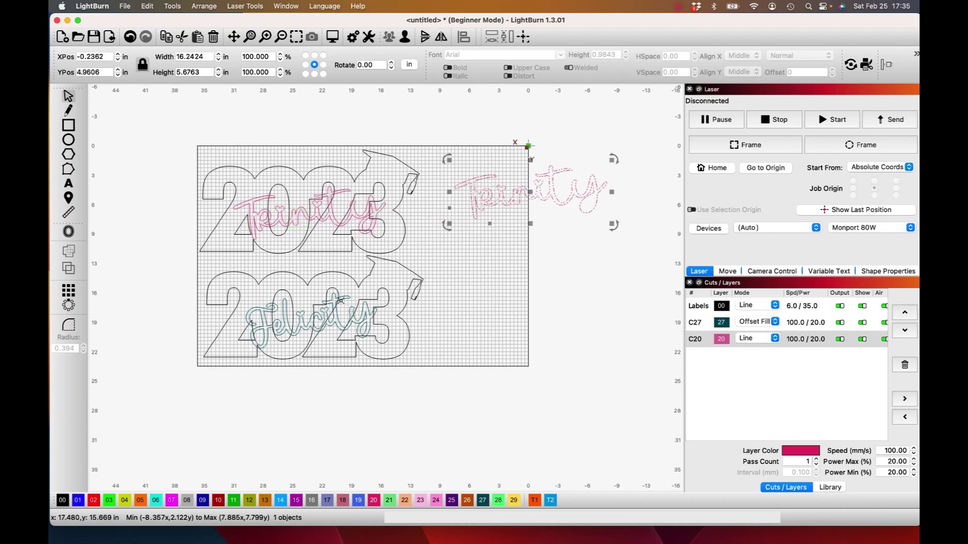
{"action": "left_click", "coordinate": [318, 316]}
{"action": "left_click_drag", "start_coordinate": [318, 317], "coordinate": [536, 281]}
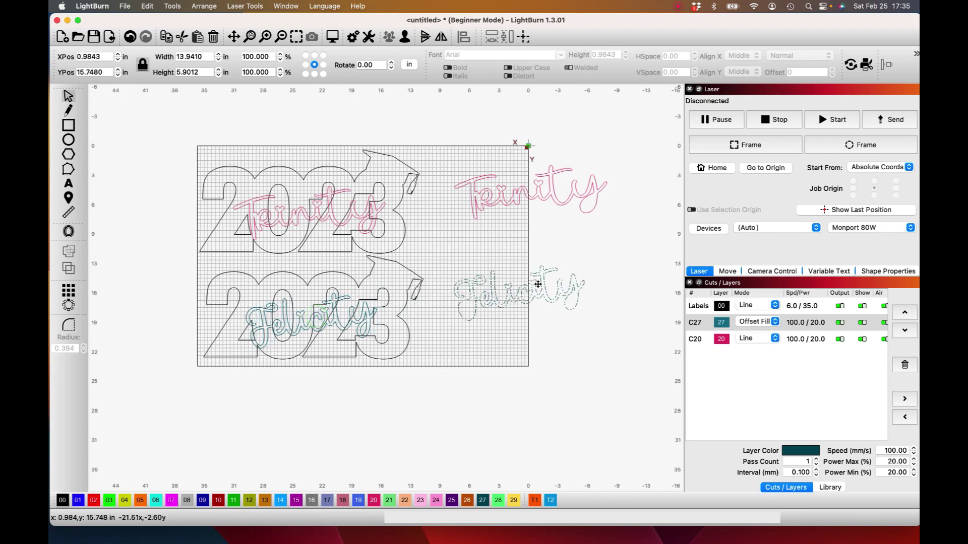
{"action": "left_click", "coordinate": [393, 265]}
{"action": "left_click", "coordinate": [379, 101]}
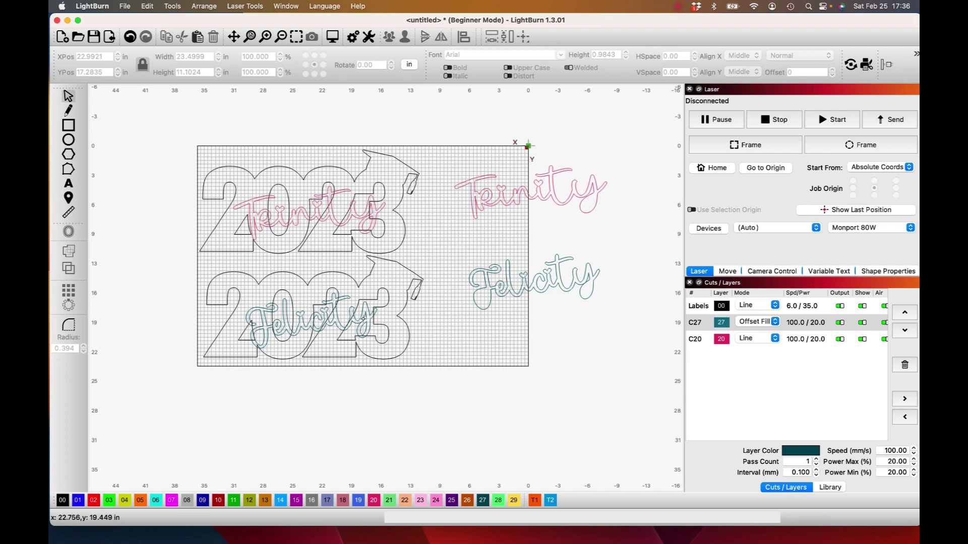
Set the Labels layer to speed 15 and minimum power 35.
{"action": "left_click_drag", "start_coordinate": [446, 143], "coordinate": [610, 369]}
{"action": "left_click", "coordinate": [609, 369]}
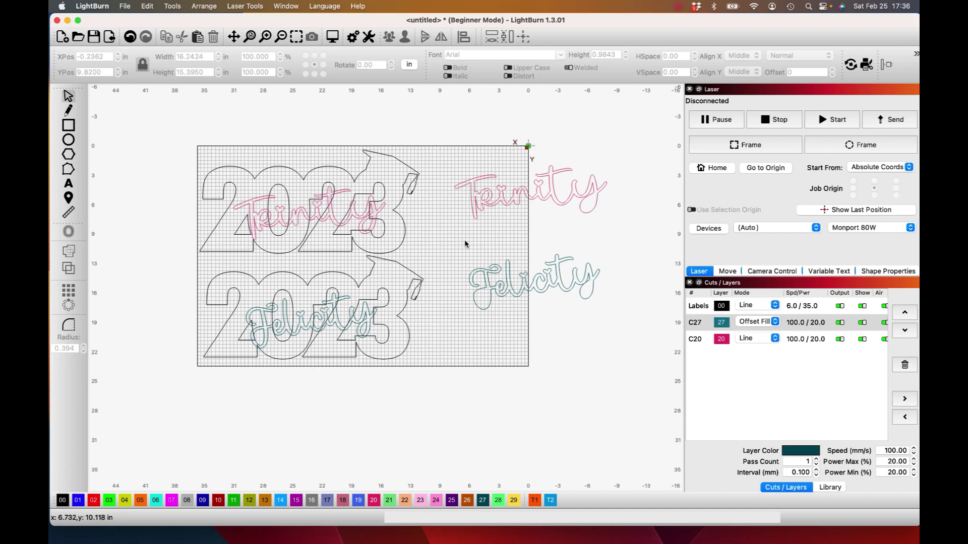
{"action": "left_click", "coordinate": [388, 156]}
{"action": "double_click", "coordinate": [698, 306]}
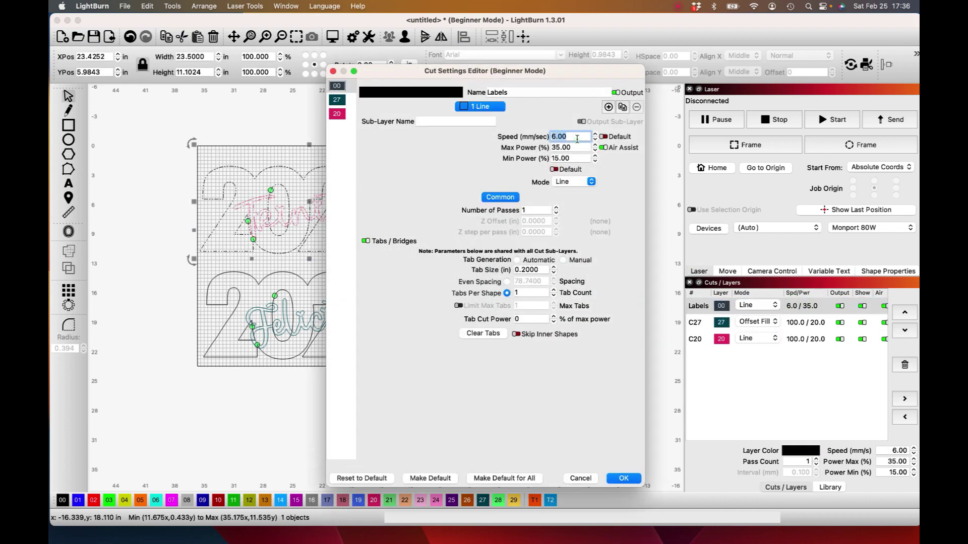
{"action": "double_click", "coordinate": [577, 136]}
{"action": "type", "text": "15"}
{"action": "double_click", "coordinate": [577, 148]}
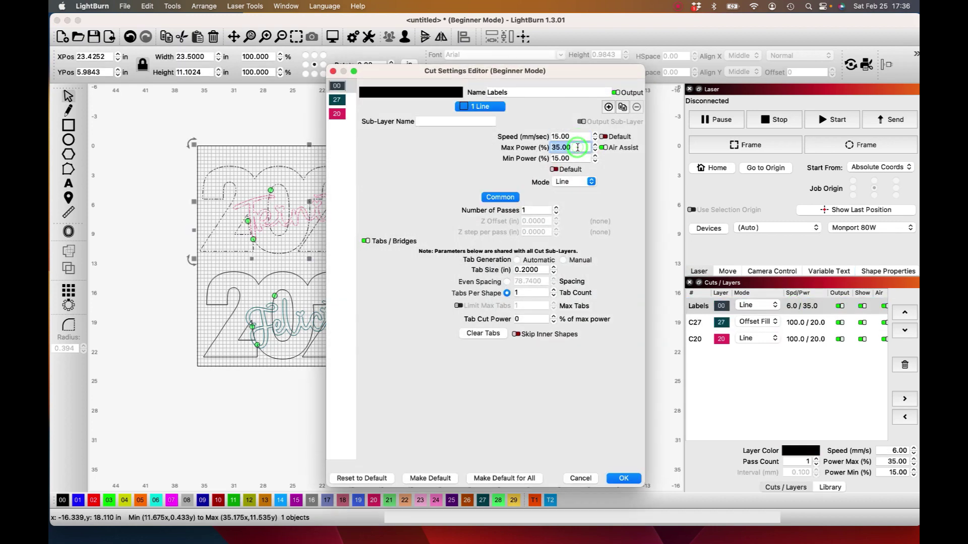
{"action": "double_click", "coordinate": [576, 158]}
{"action": "type", "text": "35"}
{"action": "key", "text": "Return"}
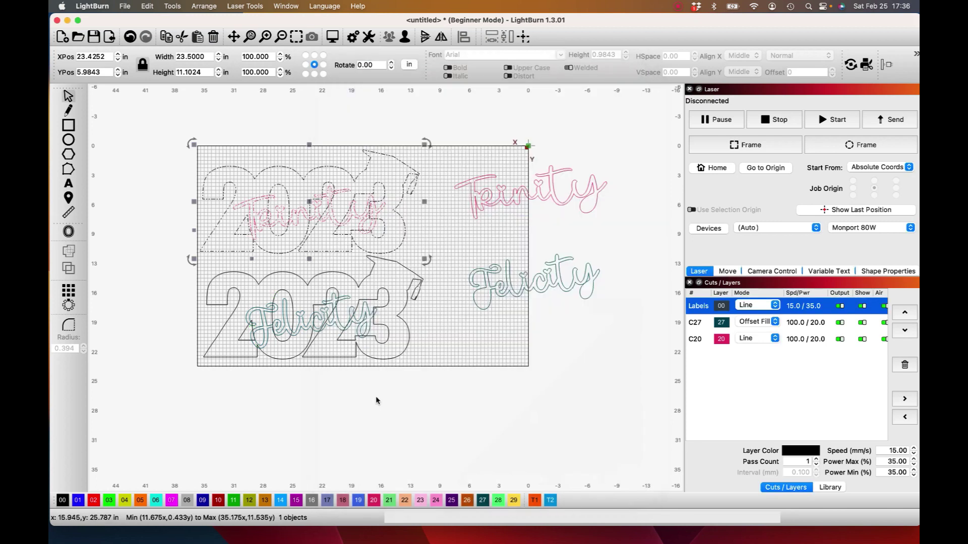
Ungroup both 2023 graphics and move the 1 Pass 30 and 25 mm/sec layers up the list.
{"action": "left_click", "coordinate": [375, 397]}
{"action": "left_click", "coordinate": [285, 272]}
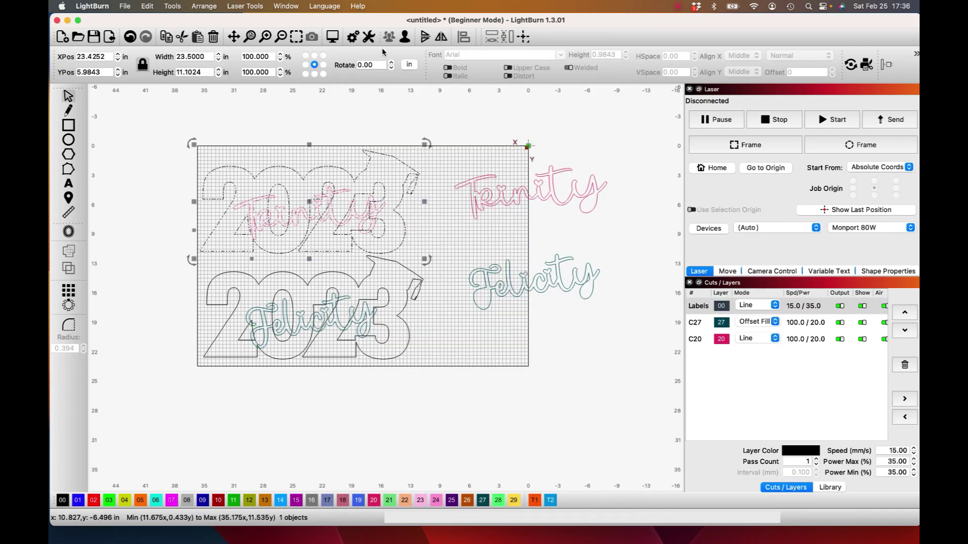
{"action": "left_click", "coordinate": [404, 38]}
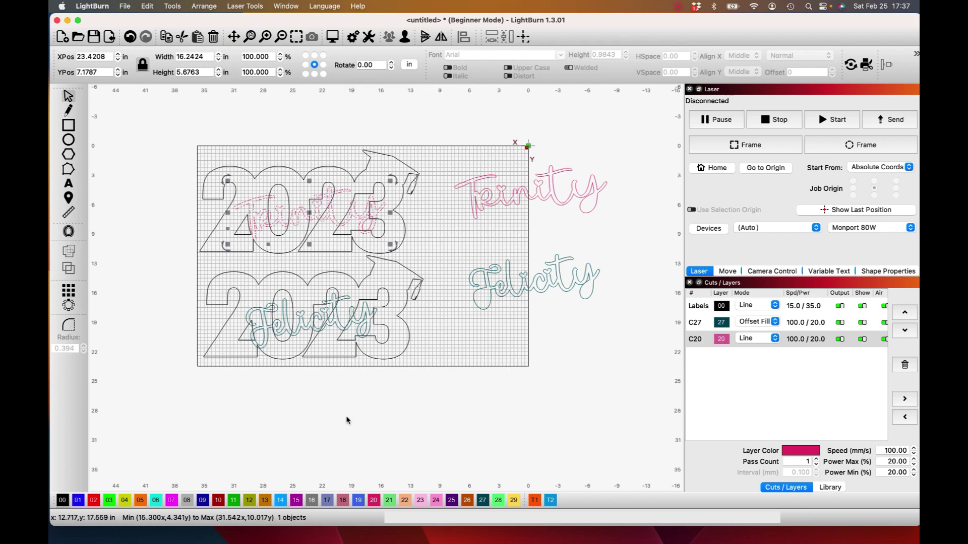
{"action": "left_click", "coordinate": [904, 313]}
{"action": "left_click", "coordinate": [904, 313]}
{"action": "left_click", "coordinate": [437, 237]}
{"action": "left_click", "coordinate": [325, 359]}
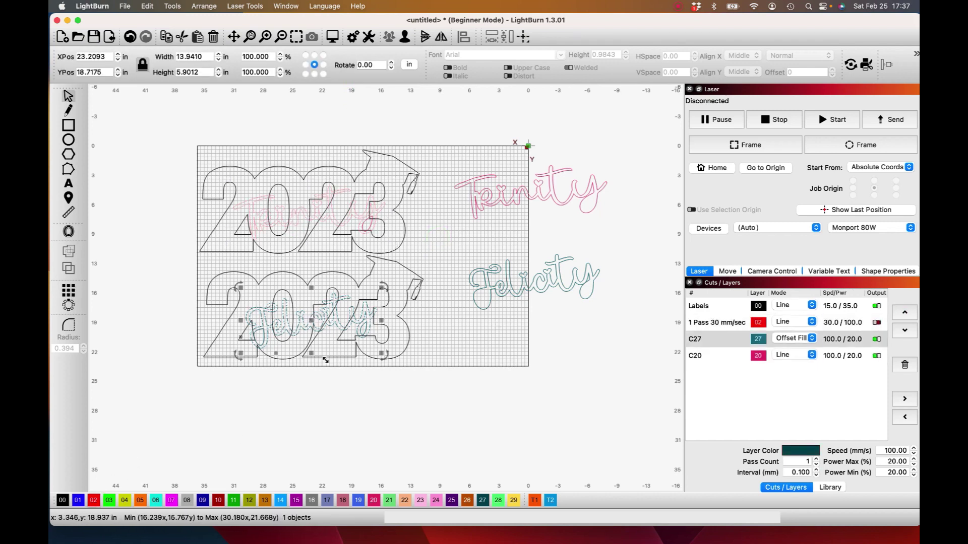
{"action": "key", "text": "super+u"}
{"action": "left_click", "coordinate": [904, 312]}
{"action": "left_click", "coordinate": [904, 312]}
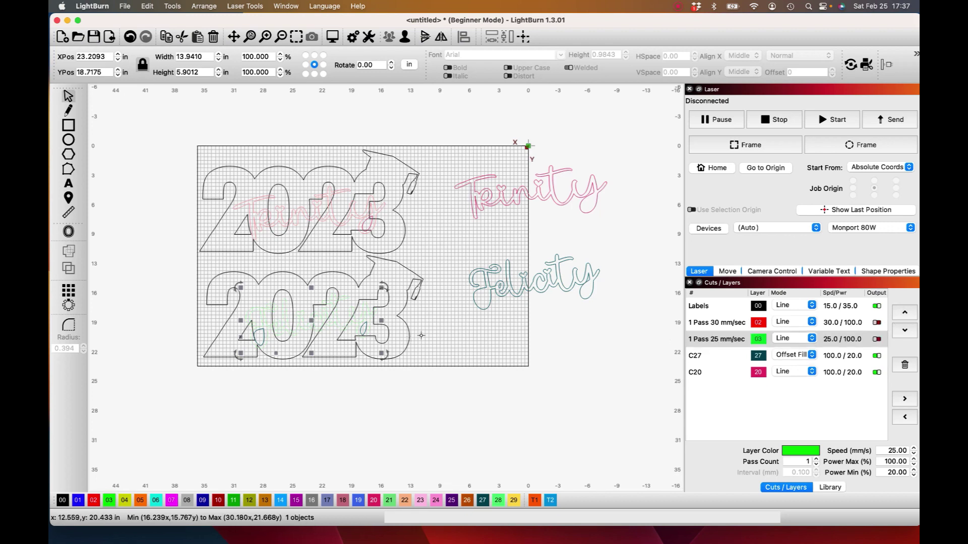
Set the red 1 Pass 30 mm/sec layer's max power to 20.
{"action": "double_click", "coordinate": [830, 324]}
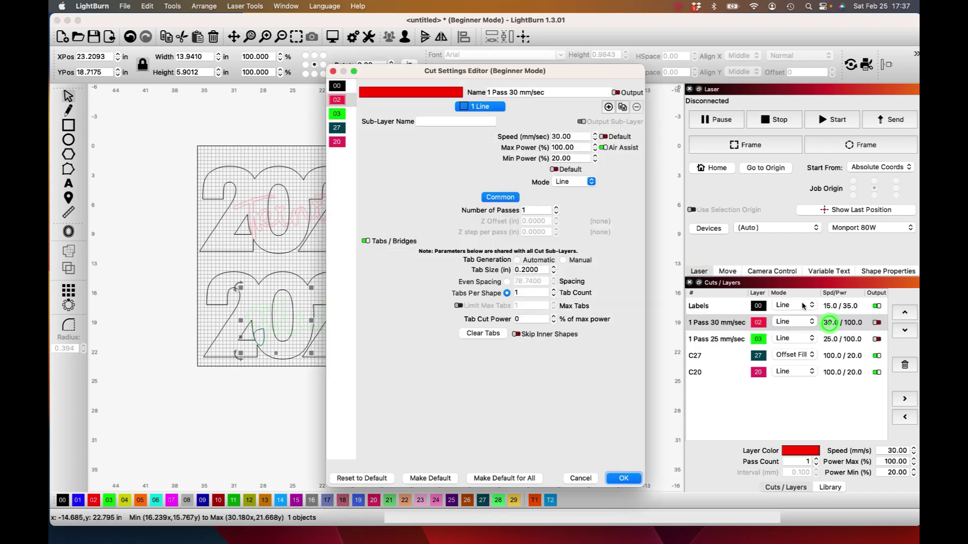
{"action": "double_click", "coordinate": [580, 148]}
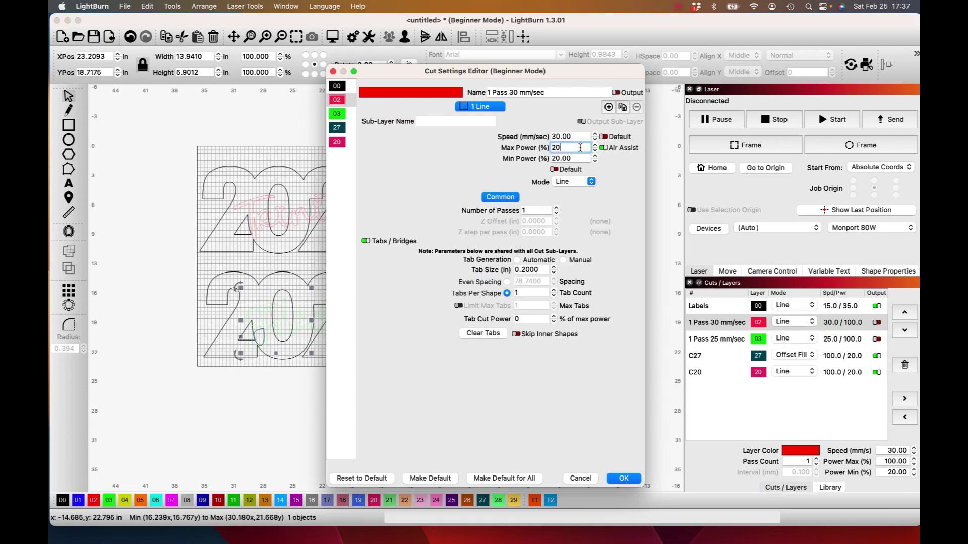
{"action": "type", "text": "20"}
{"action": "key", "text": "Return"}
{"action": "left_click", "coordinate": [623, 479]}
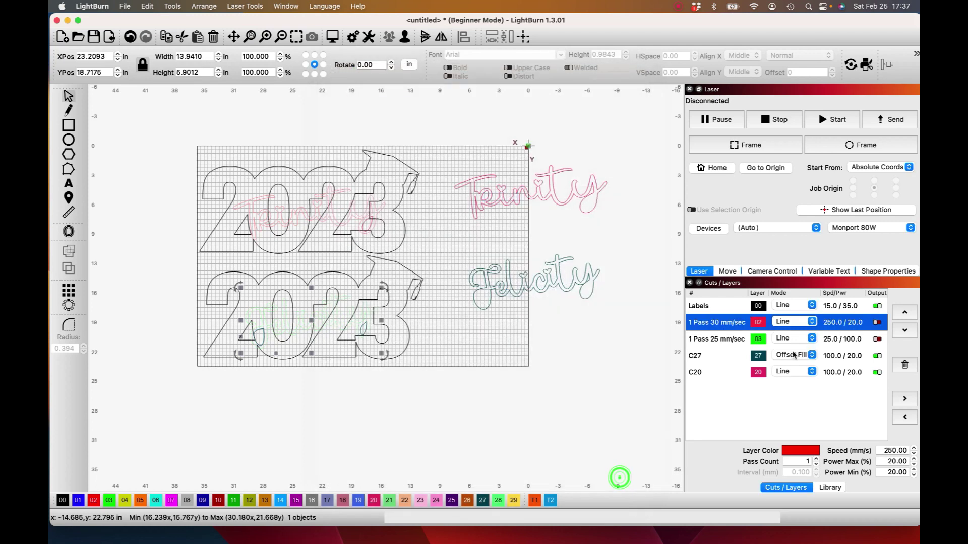
Set the green 1 Pass 25 mm/sec layer to 250 speed and 20 power.
{"action": "double_click", "coordinate": [831, 339]}
{"action": "left_click", "coordinate": [555, 134]}
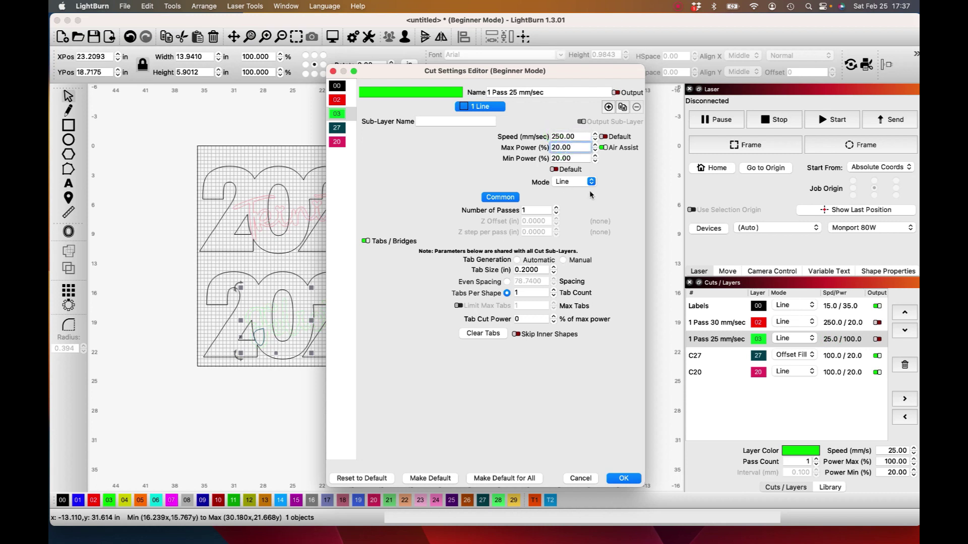
{"action": "left_click", "coordinate": [615, 483]}
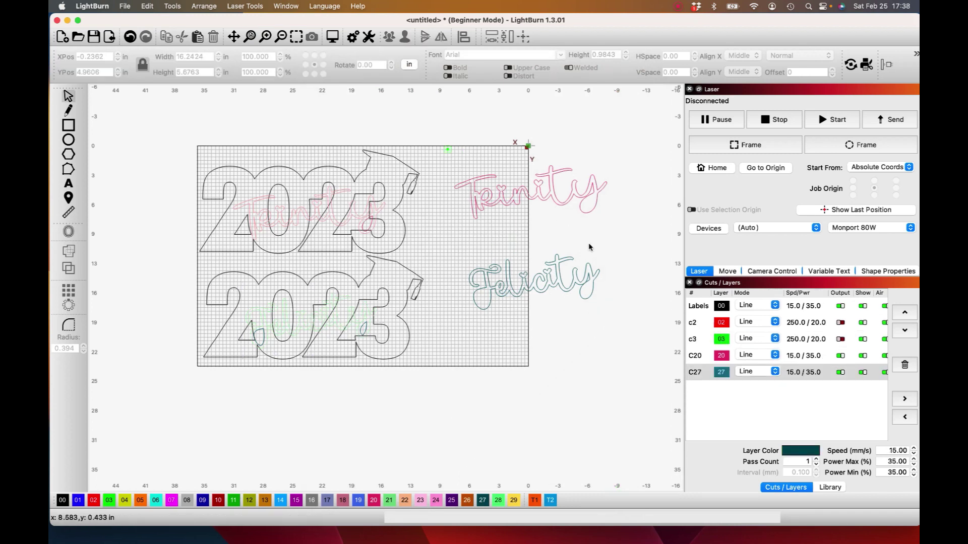
{"action": "left_click", "coordinate": [550, 174]}
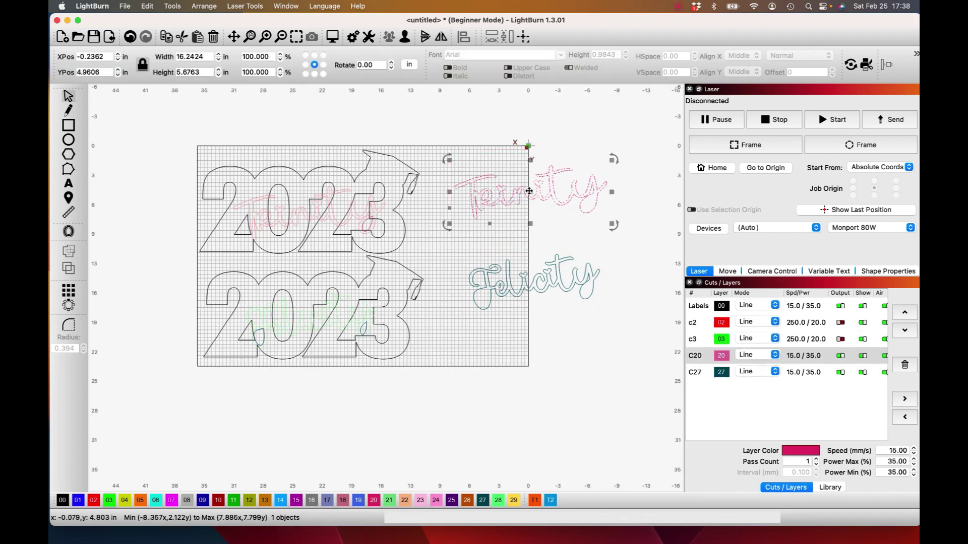
Move the spare Trinity and Felicity names beside the bed, Felicity just below Trinity.
{"action": "left_click_drag", "start_coordinate": [549, 174], "coordinate": [603, 173]}
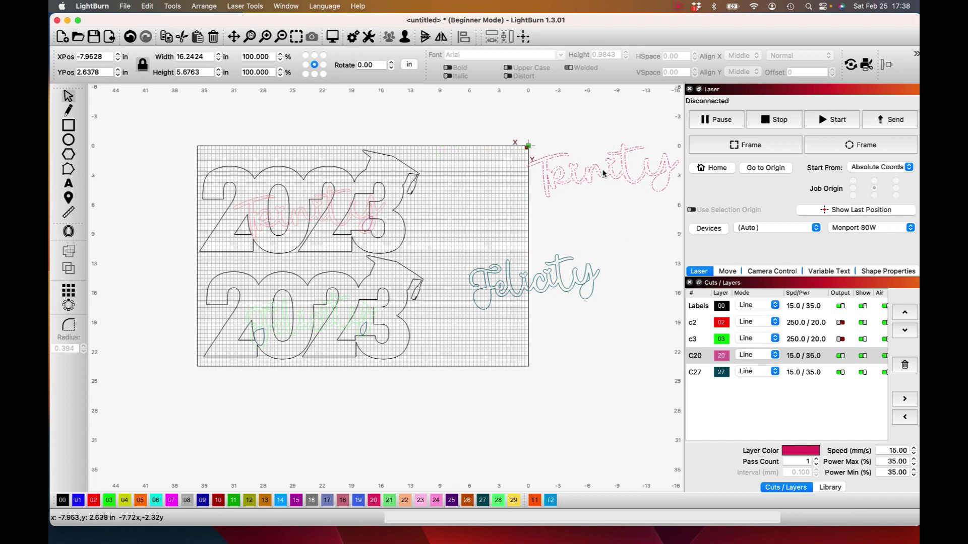
{"action": "left_click", "coordinate": [525, 281]}
{"action": "left_click_drag", "start_coordinate": [525, 281], "coordinate": [601, 229]}
{"action": "scroll", "coordinate": [522, 127], "scroll_direction": "down", "scroll_amount": 1}
{"action": "left_click", "coordinate": [521, 124]}
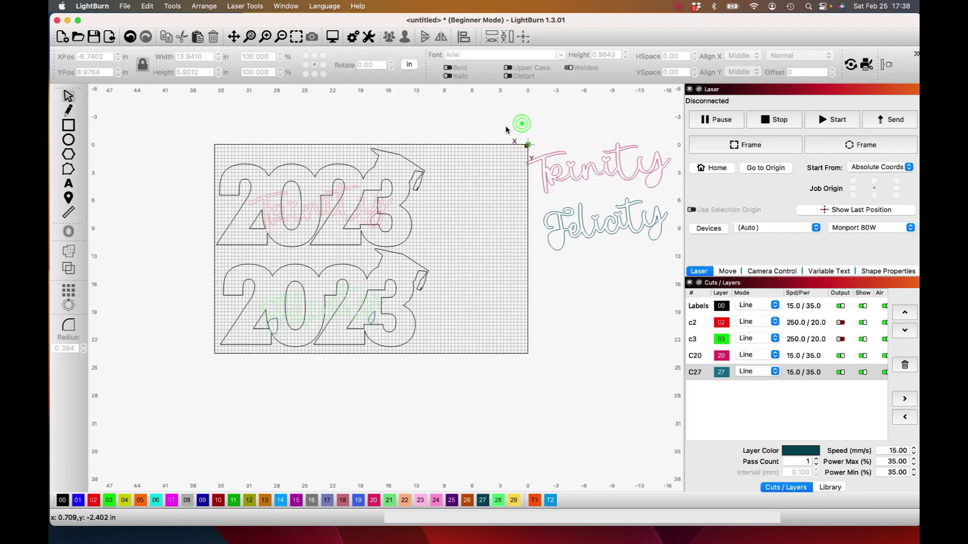
{"action": "left_click_drag", "start_coordinate": [505, 147], "coordinate": [455, 145]}
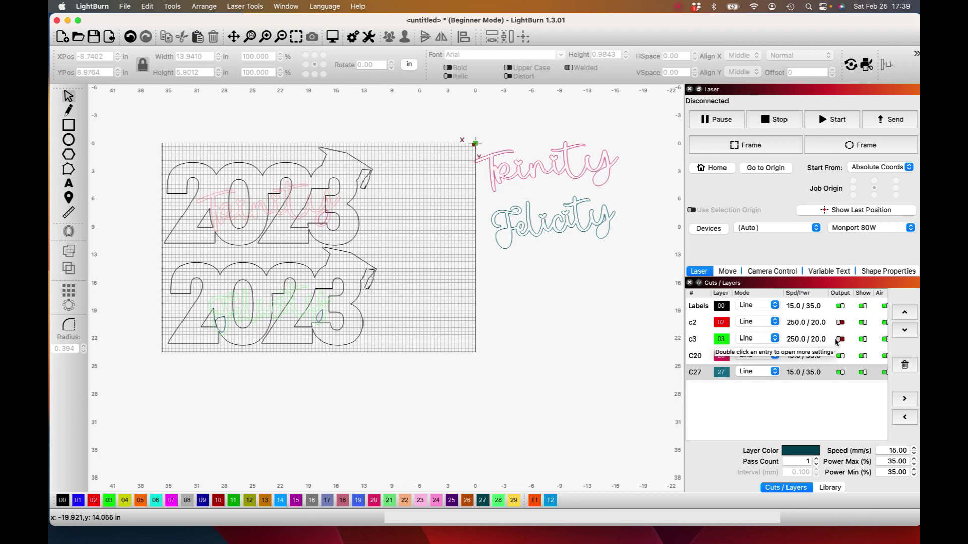
Turn output off for the c3, C20 and C27 layers, and hide C20 and C27.
{"action": "left_click", "coordinate": [840, 339]}
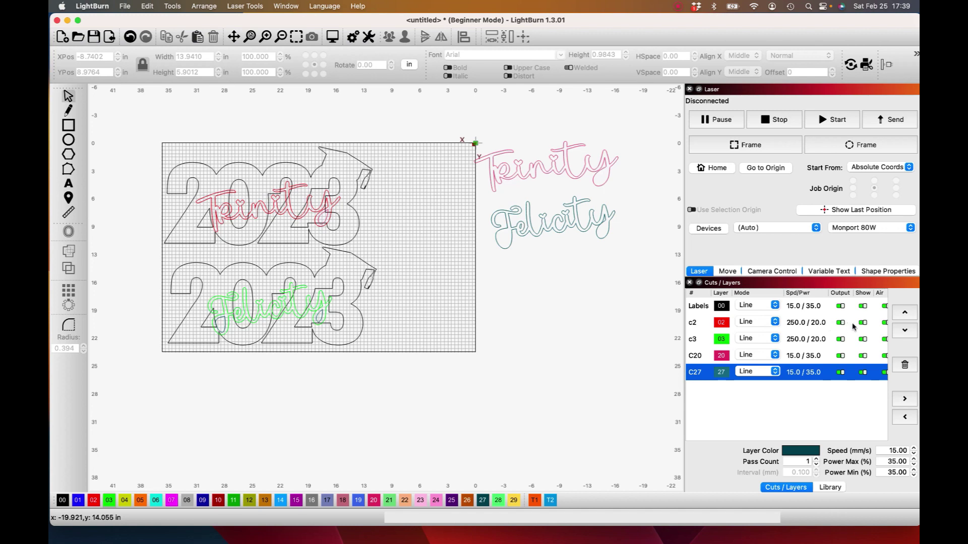
{"action": "left_click", "coordinate": [840, 339]}
{"action": "left_click", "coordinate": [840, 356]}
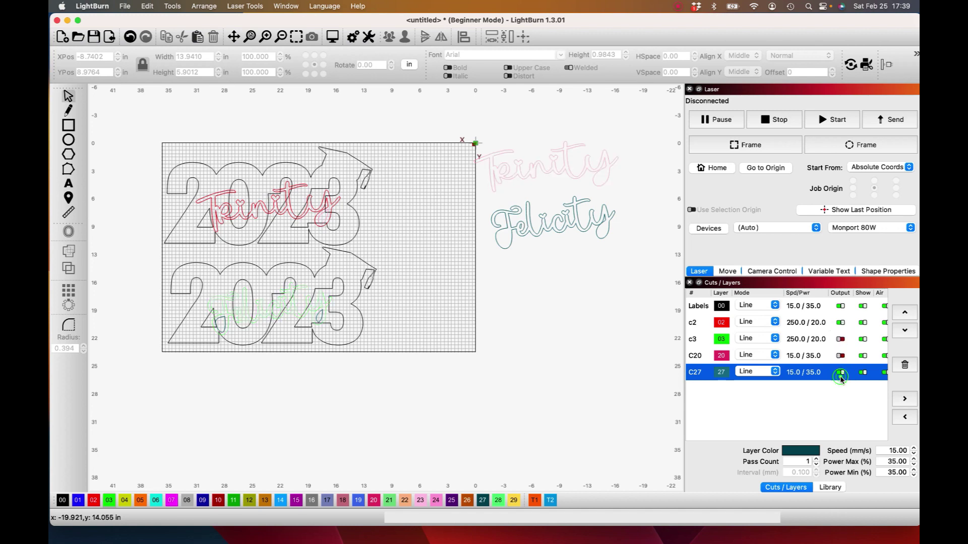
{"action": "left_click", "coordinate": [840, 373]}
{"action": "left_click", "coordinate": [863, 373]}
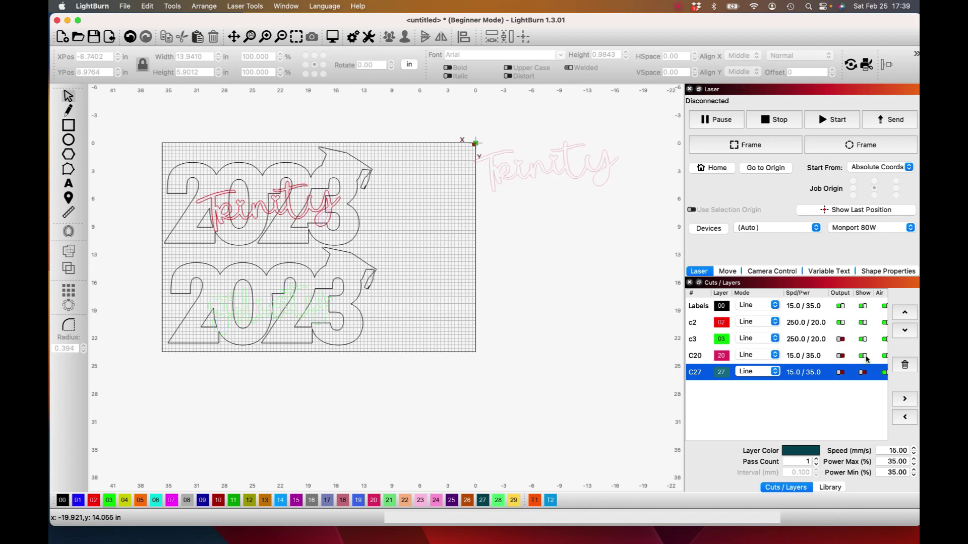
{"action": "left_click", "coordinate": [863, 356]}
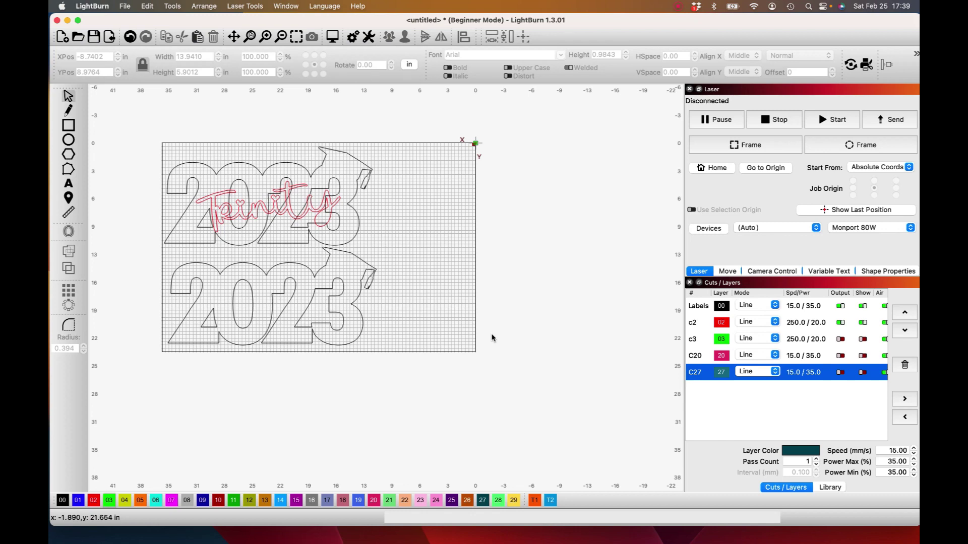
Put the lower 2023 on the 06 2 Pass 30 mm/sec layer and disable its output.
{"action": "left_click", "coordinate": [359, 297]}
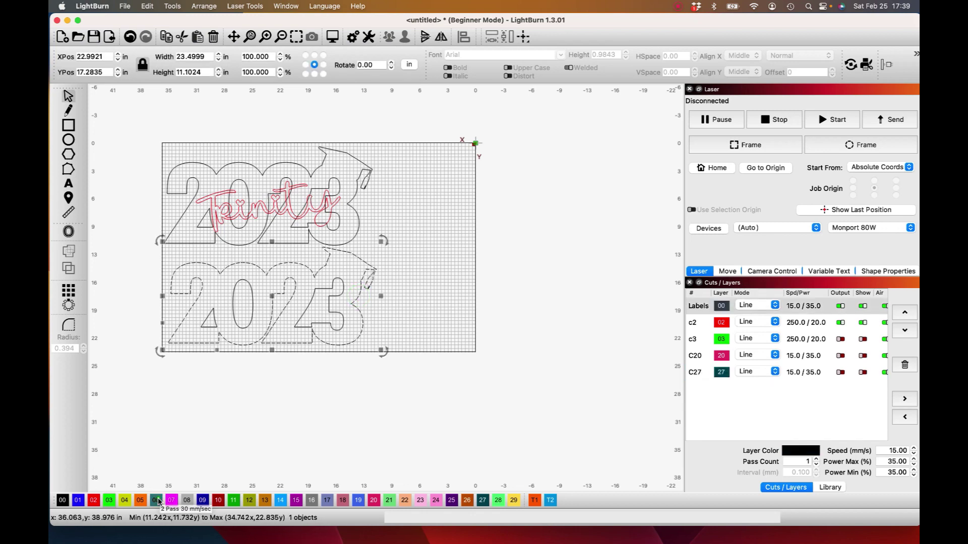
{"action": "left_click", "coordinate": [156, 500]}
{"action": "key", "text": "super+z"}
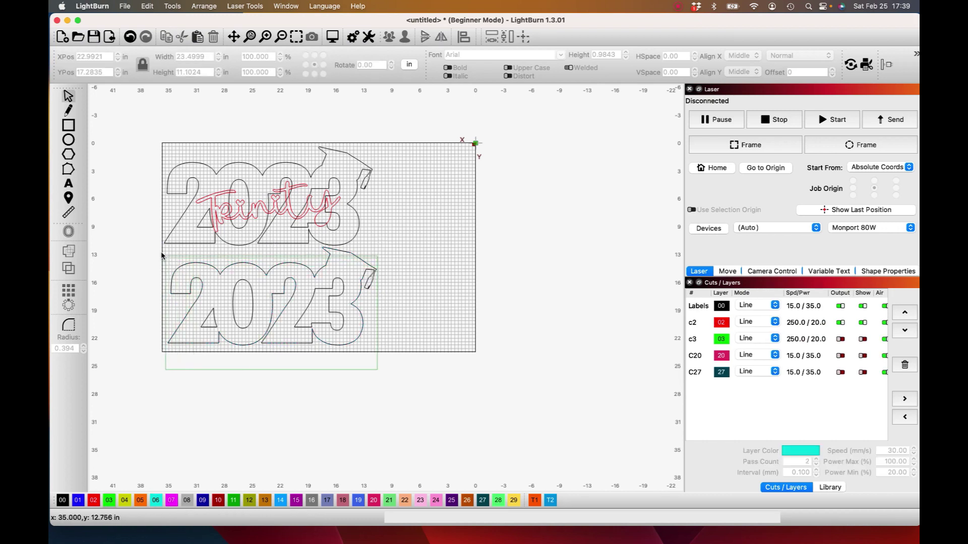
{"action": "left_click", "coordinate": [164, 253]}
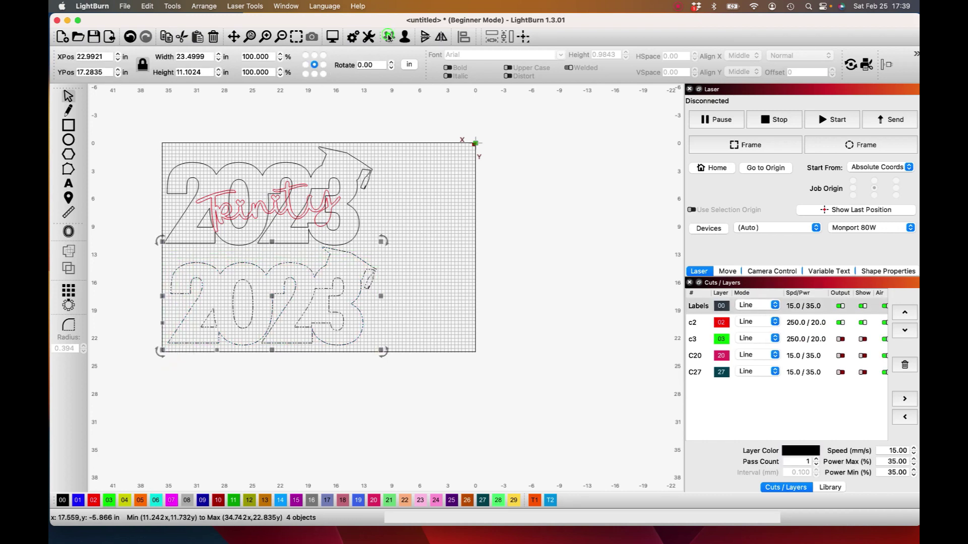
{"action": "left_click", "coordinate": [155, 500]}
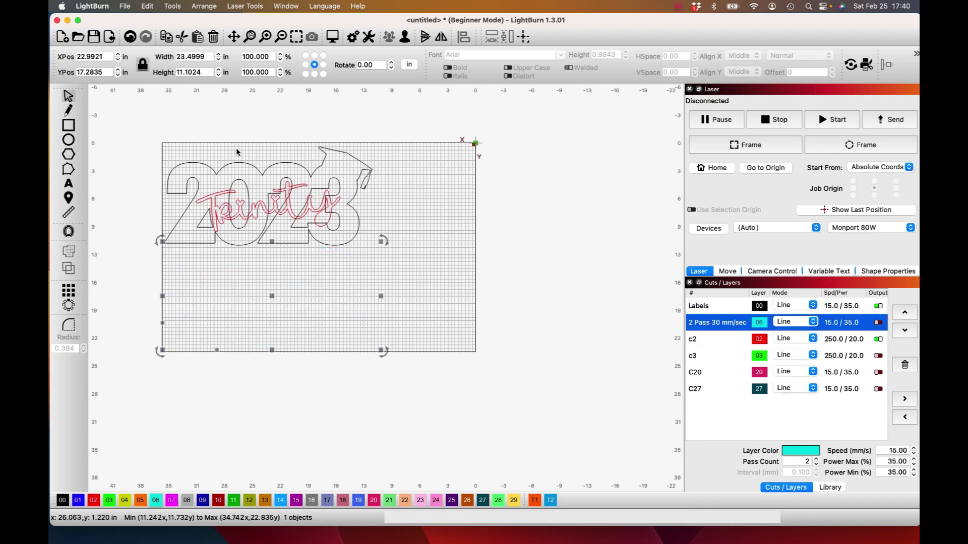
{"action": "left_click", "coordinate": [225, 125]}
Move the c2 layer to the top of the layer list.
{"action": "left_click_drag", "start_coordinate": [144, 123], "coordinate": [421, 318]}
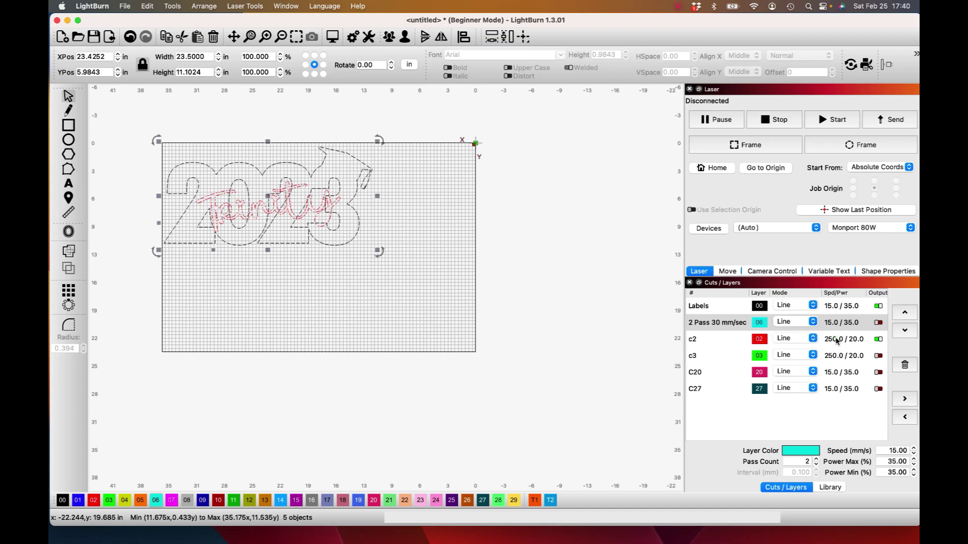
{"action": "left_click", "coordinate": [835, 339]}
{"action": "left_click", "coordinate": [910, 312]}
{"action": "left_click", "coordinate": [910, 313]}
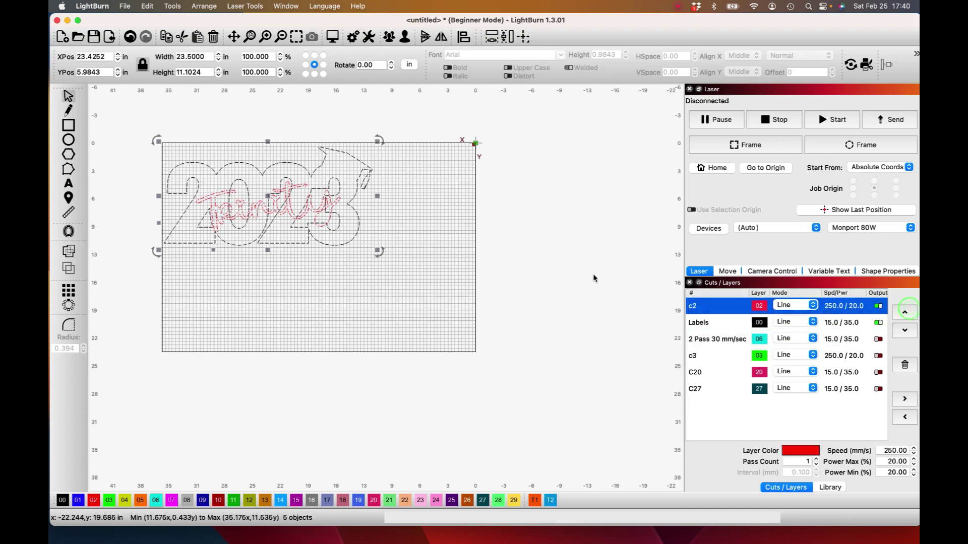
{"action": "left_click", "coordinate": [529, 223]}
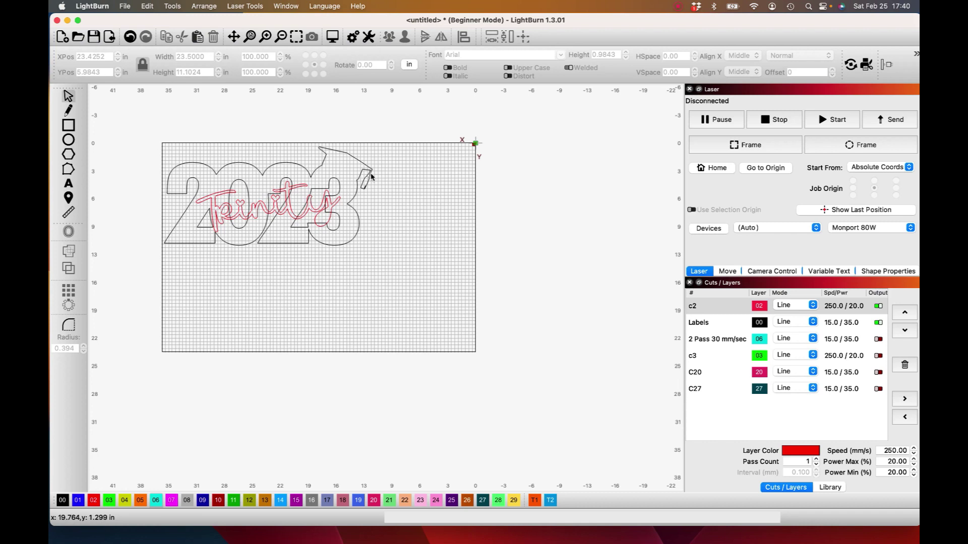
Adjust the output toggles so only the c2 and Labels layers output.
{"action": "scroll", "coordinate": [755, 346], "scroll_direction": "right", "scroll_amount": 3}
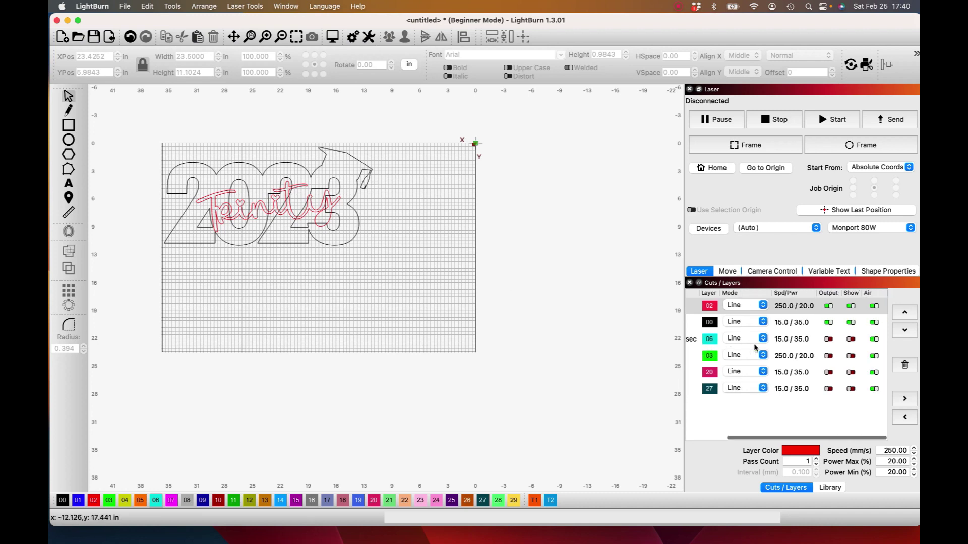
{"action": "scroll", "coordinate": [754, 347], "scroll_direction": "left", "scroll_amount": 3}
{"action": "scroll", "coordinate": [755, 347], "scroll_direction": "right", "scroll_amount": 3}
{"action": "left_click", "coordinate": [828, 306]}
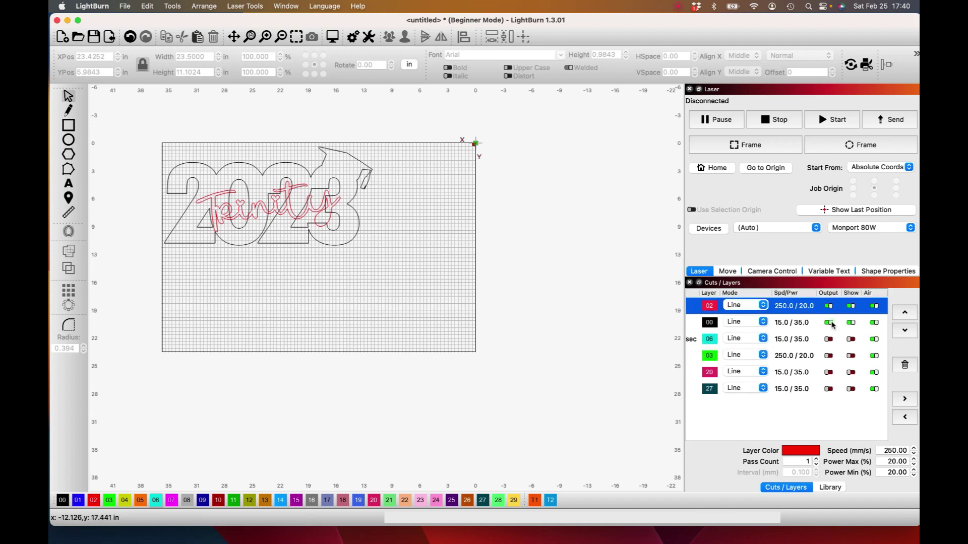
{"action": "left_click", "coordinate": [829, 323]}
{"action": "left_click", "coordinate": [828, 306]}
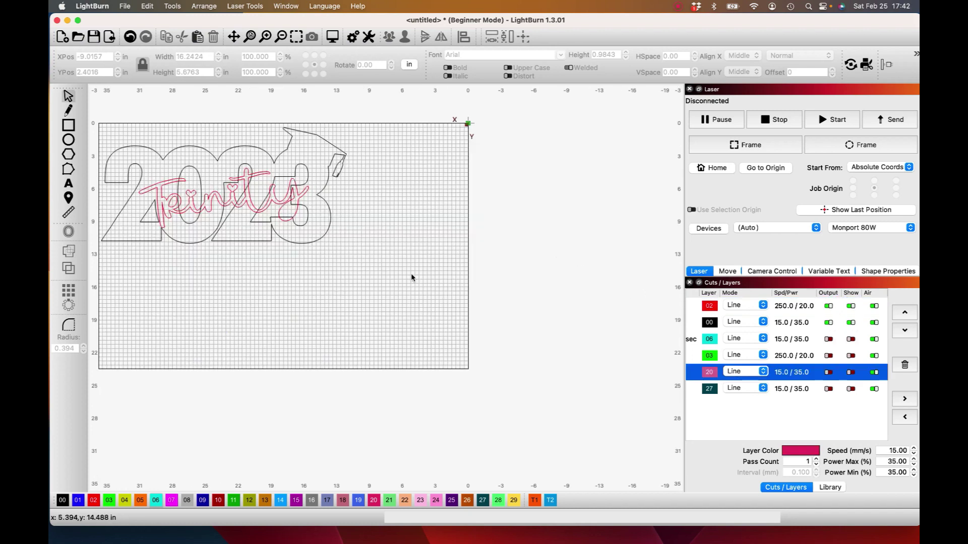
{"action": "scroll", "coordinate": [411, 277], "scroll_direction": "down", "scroll_amount": 1}
{"action": "scroll", "coordinate": [774, 323], "scroll_direction": "left", "scroll_amount": 3}
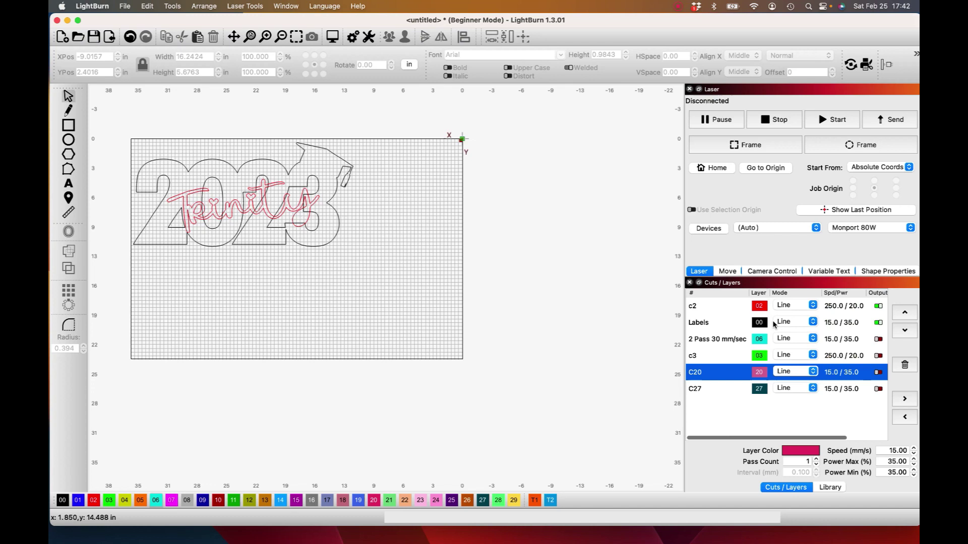